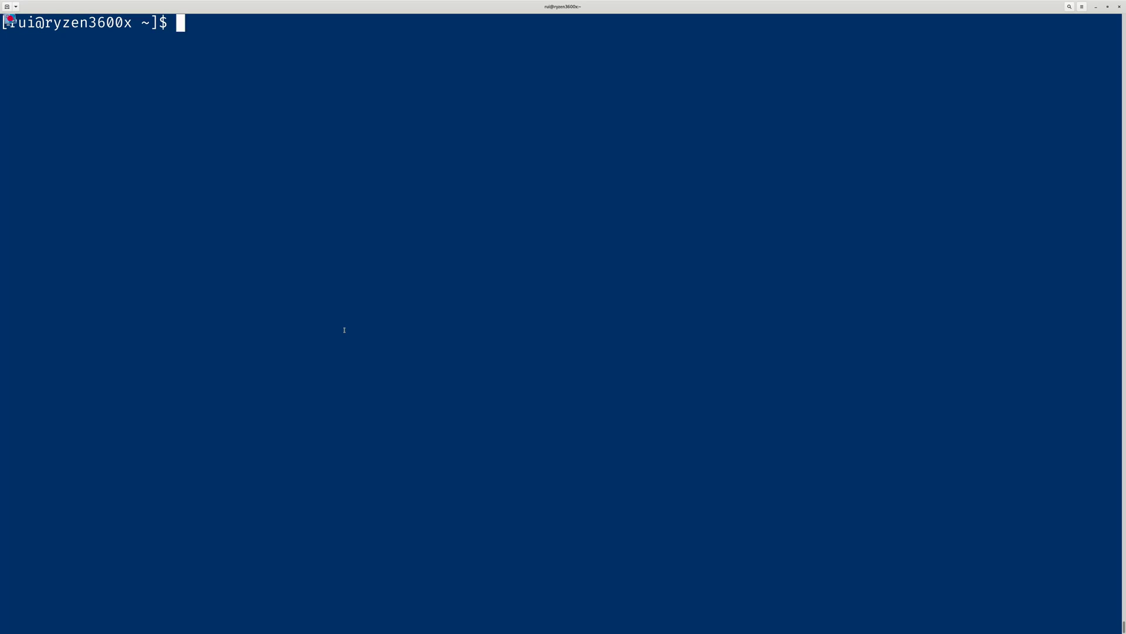
type("sudo pacm")
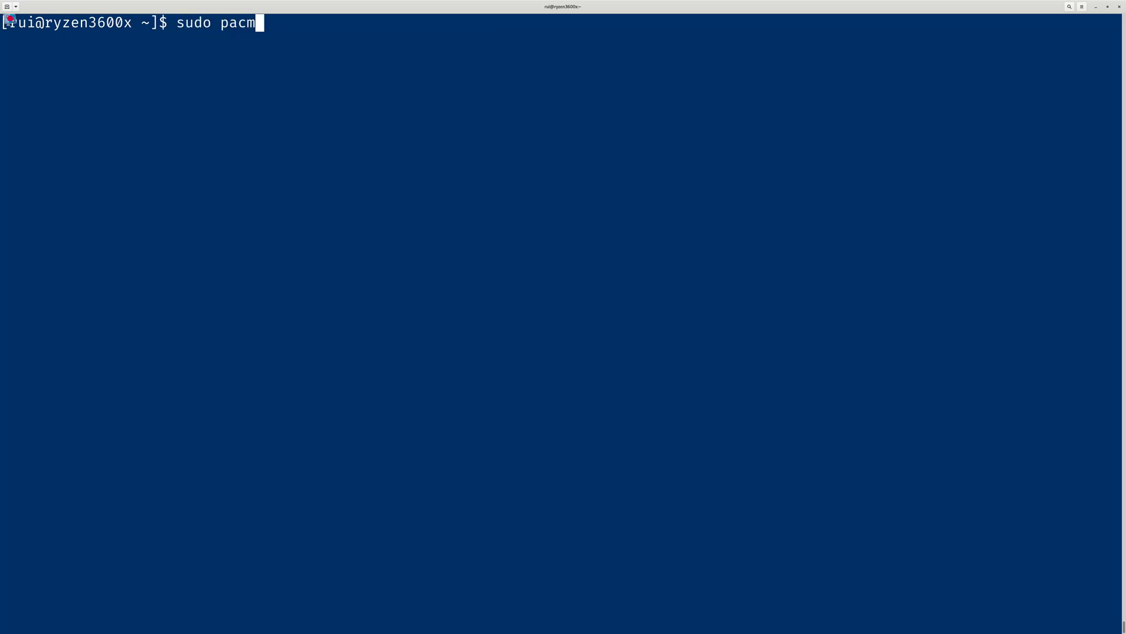
type("an -S c")
type("ronie")
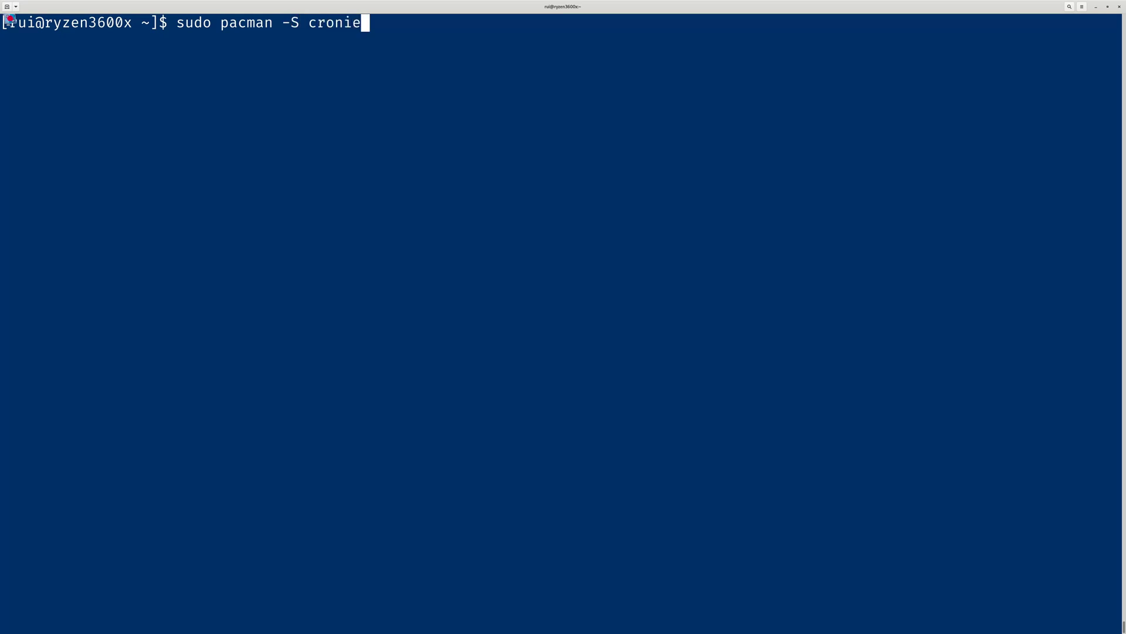
Clear the drafted commands, hit crontab -e's missing /usr/bin/vi error, and symlink vi to vim.
key("BackSpace")
key("BackSpace")
key("BackSpace")
key("BackSpace")
key("BackSpace")
key("BackSpace")
key("BackSpace")
type("do ")
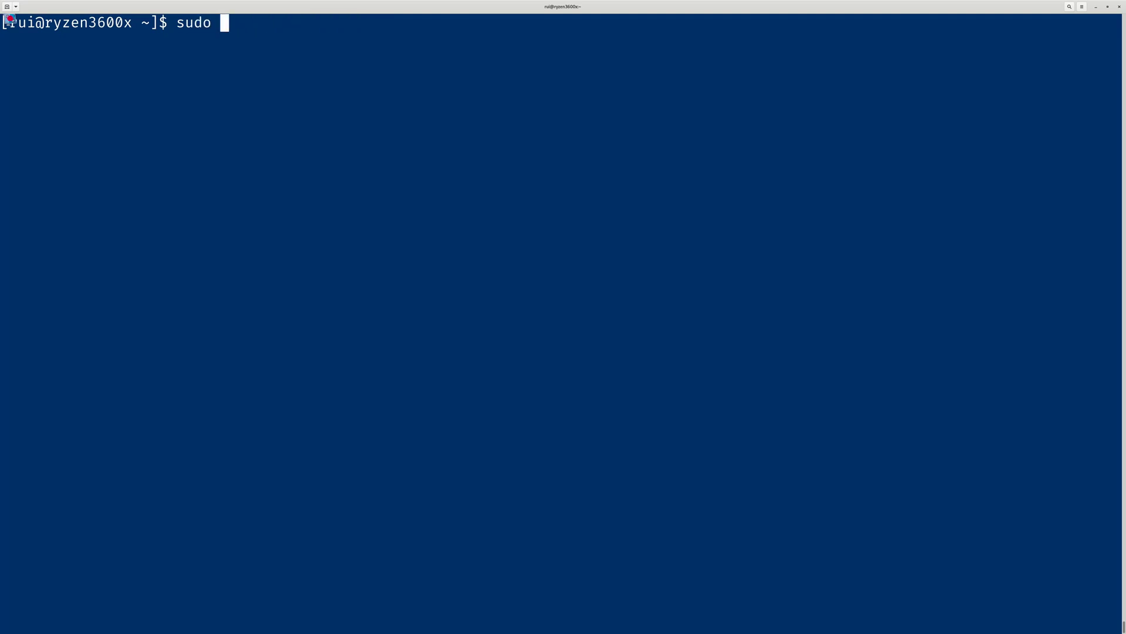
type("systemctl enable")
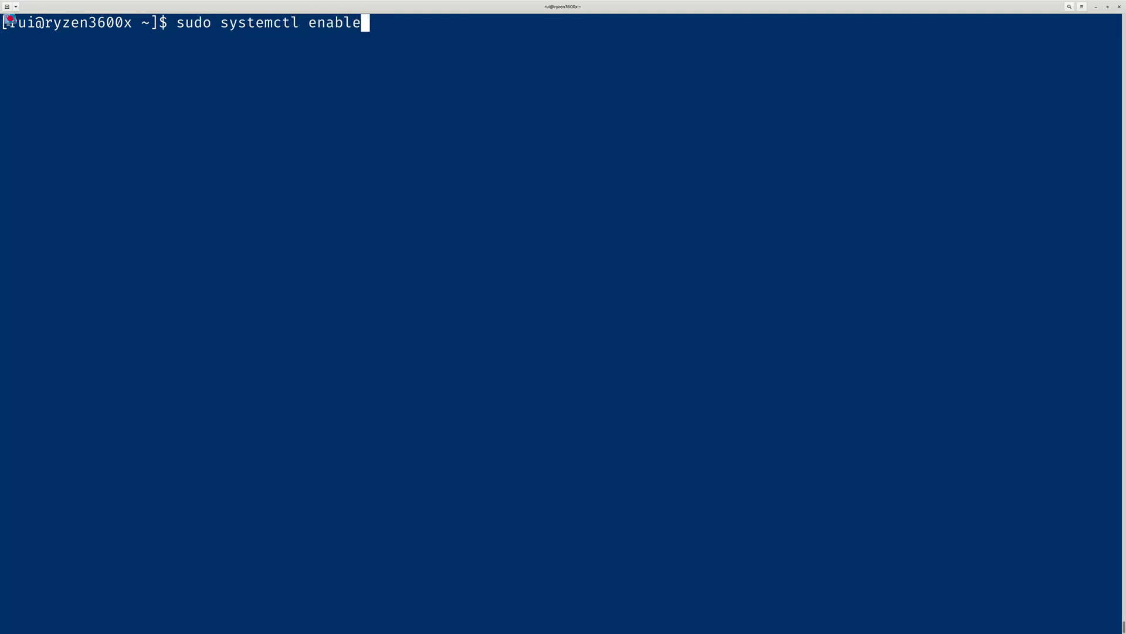
type(" cronie.ser")
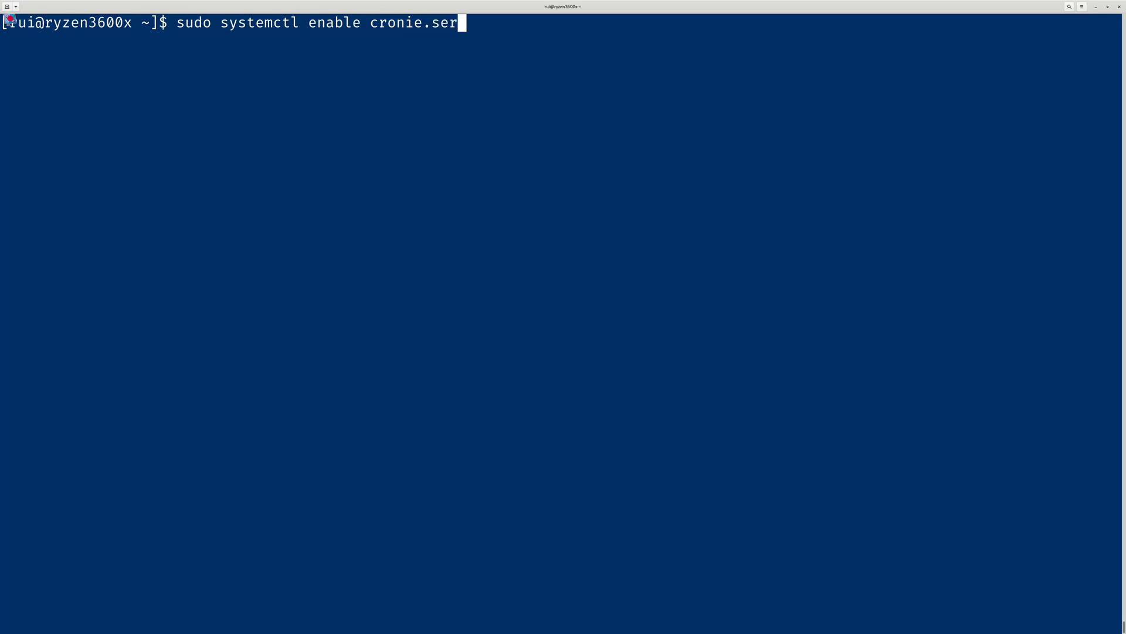
type("vice --now")
key("BackSpace")
key("BackSpace")
key("BackSpace")
key("BackSpace")
key("BackSpace")
key("BackSpace")
key("BackSpace")
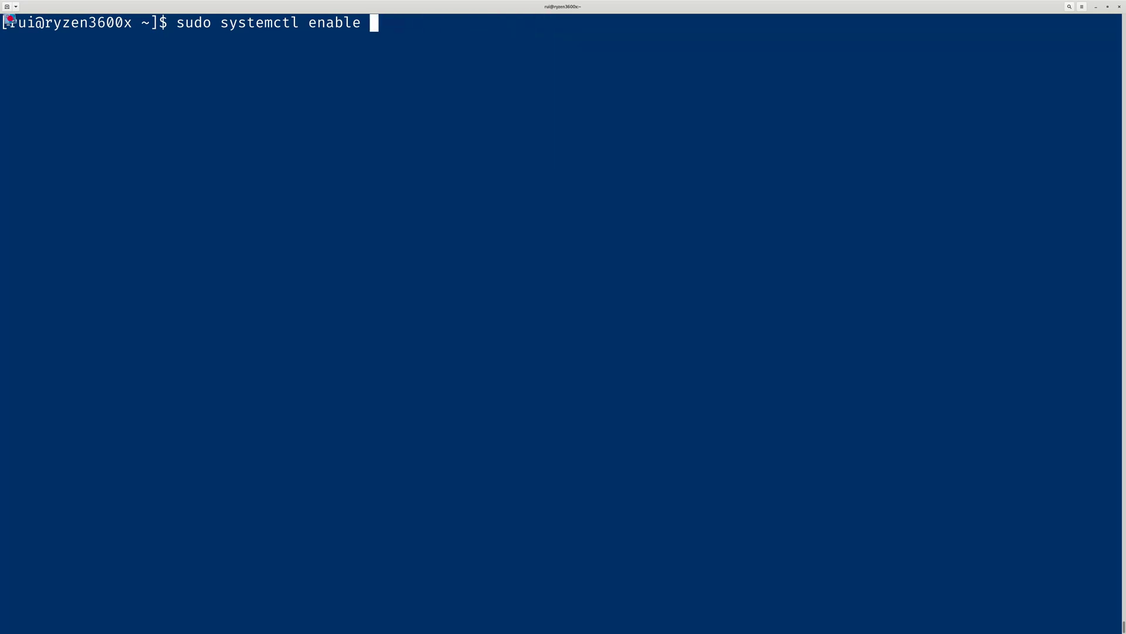
key("BackSpace")
key("BackSpace")
key("BackSpace")
key("BackSpace")
key("BackSpace")
key("BackSpace")
type("crontab -")
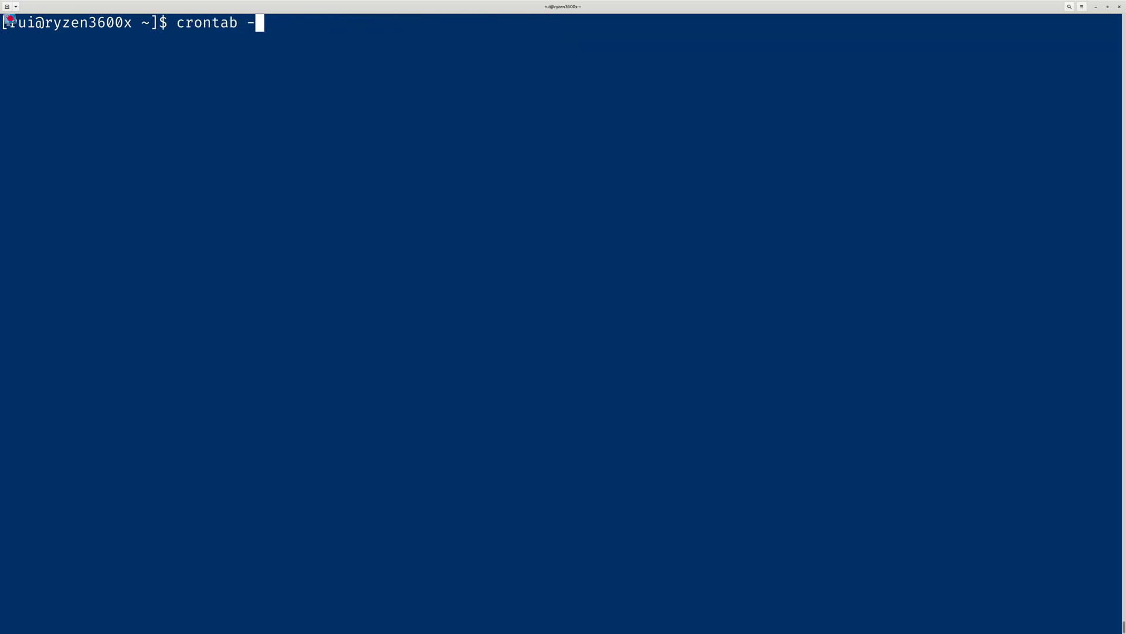
type("e")
key("Return")
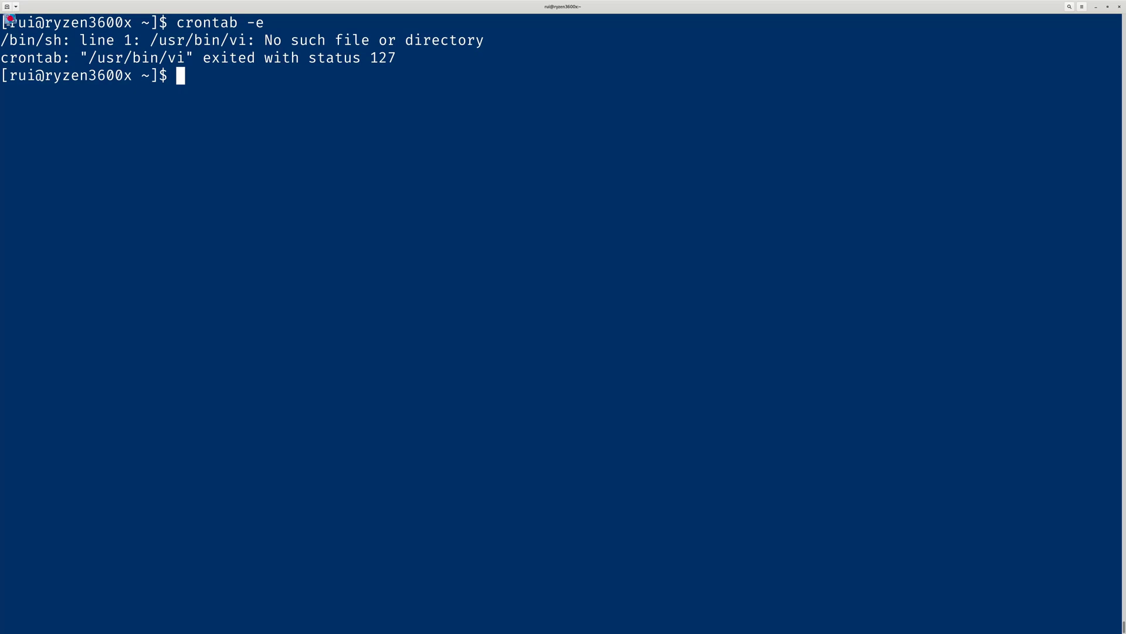
type("sudo ")
type("ln -s /")
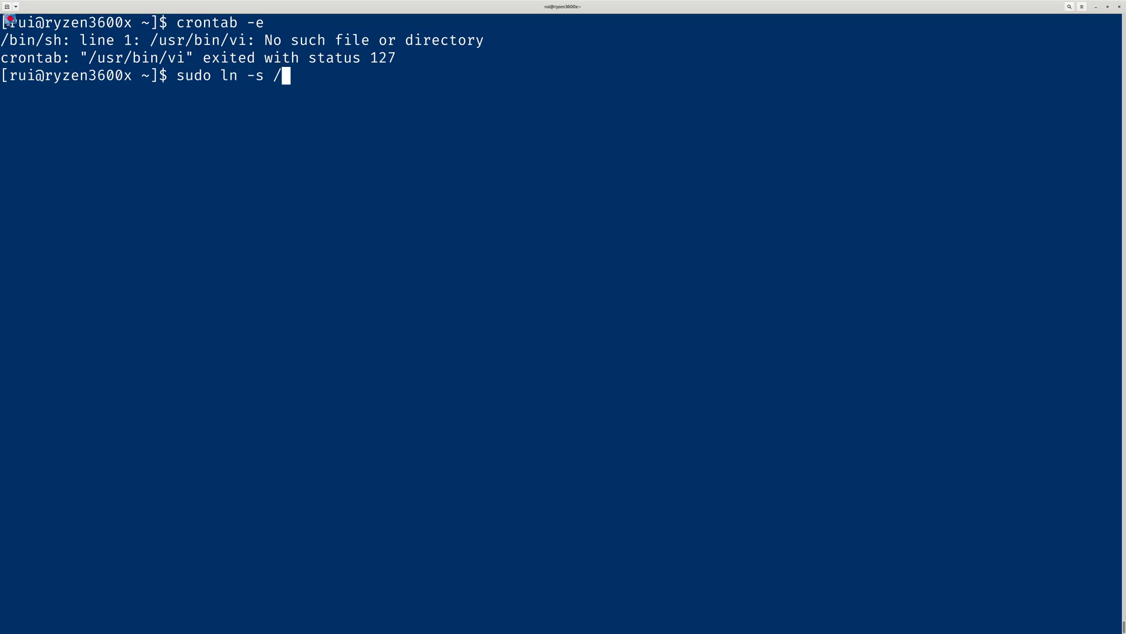
type("usr/bin/vim ")
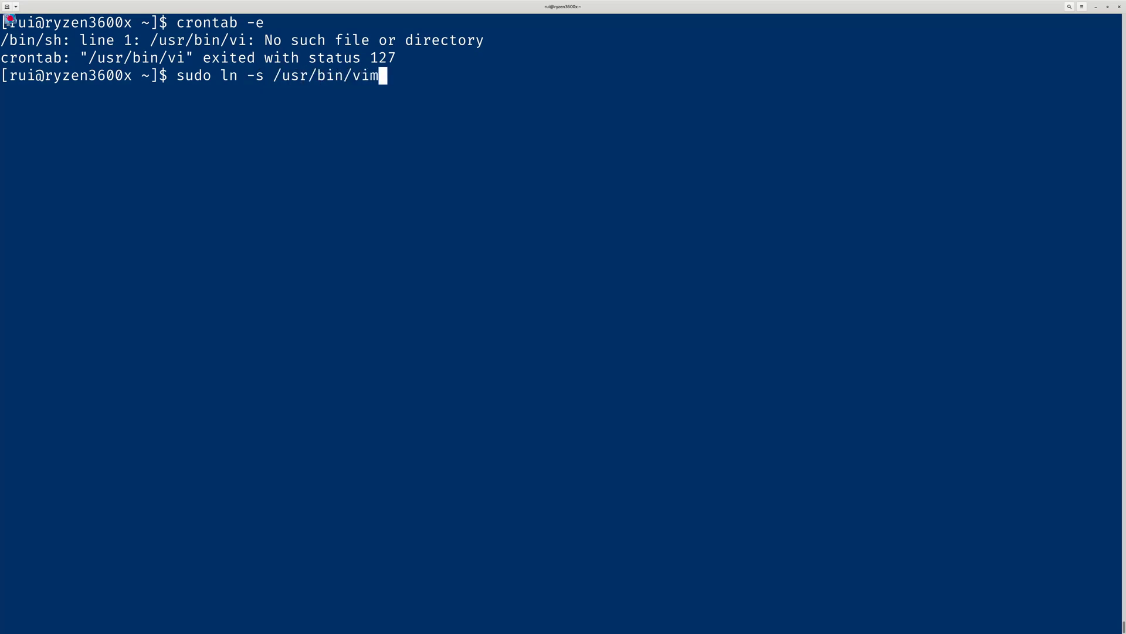
type("/usr/")
type("bin/vi")
key("Return")
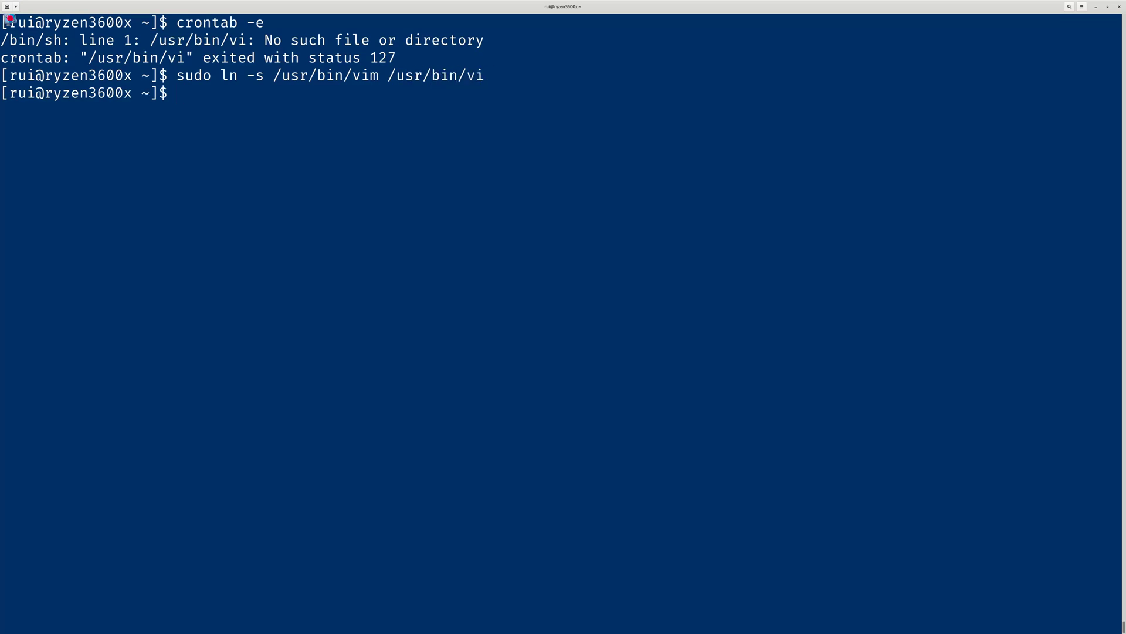
type("crontab")
type(" -e")
key("Return")
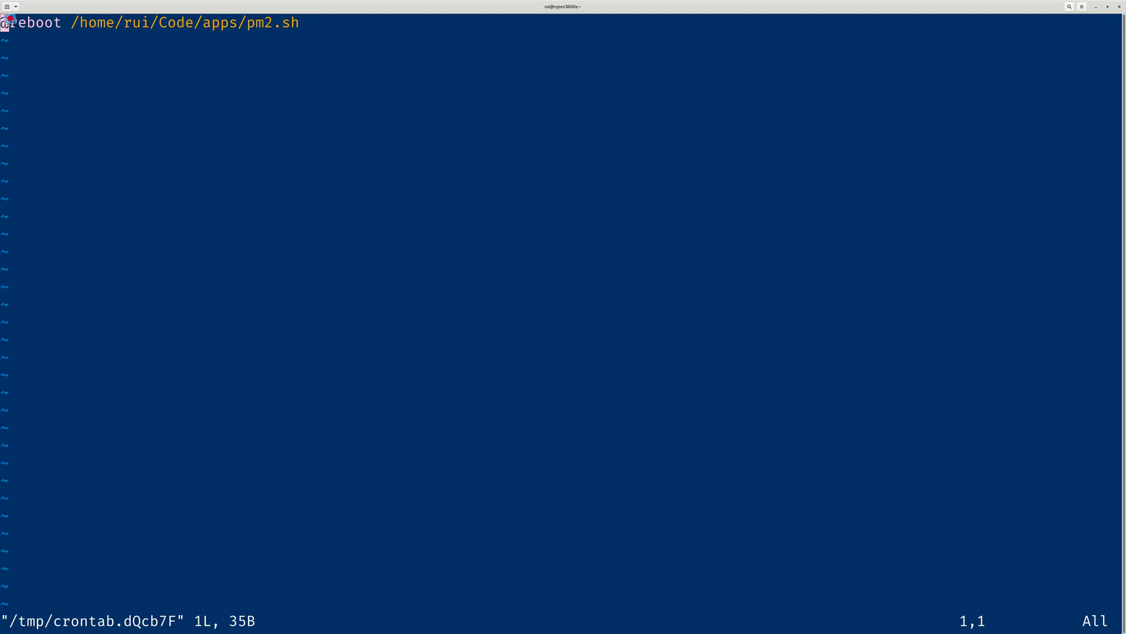
type(":q")
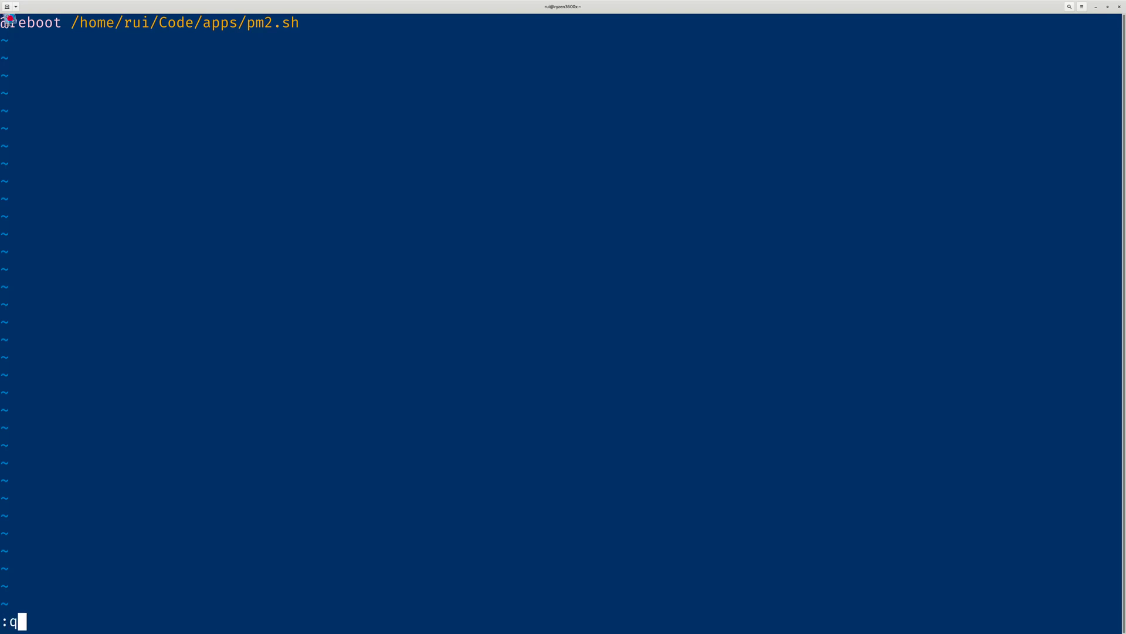
type("!")
key("Return")
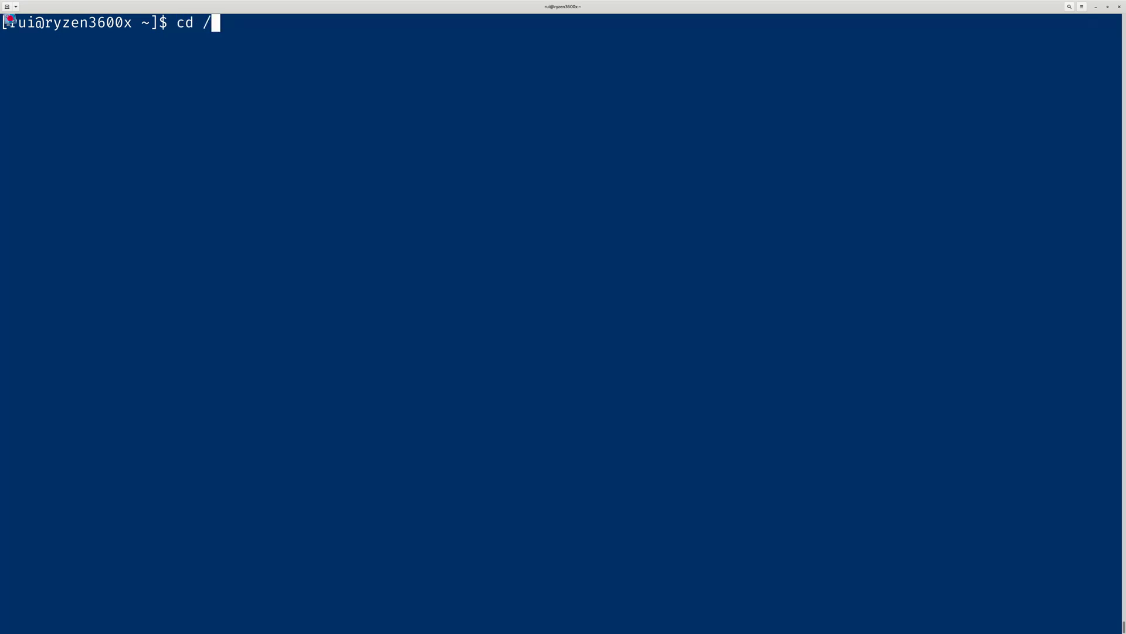
type("var/sp")
List /var/spool/cron (one user crontab) and /etc cron* (cron.d with 0hourly, cron.hourly with 0anacron).
key("Tab")
type("cron")
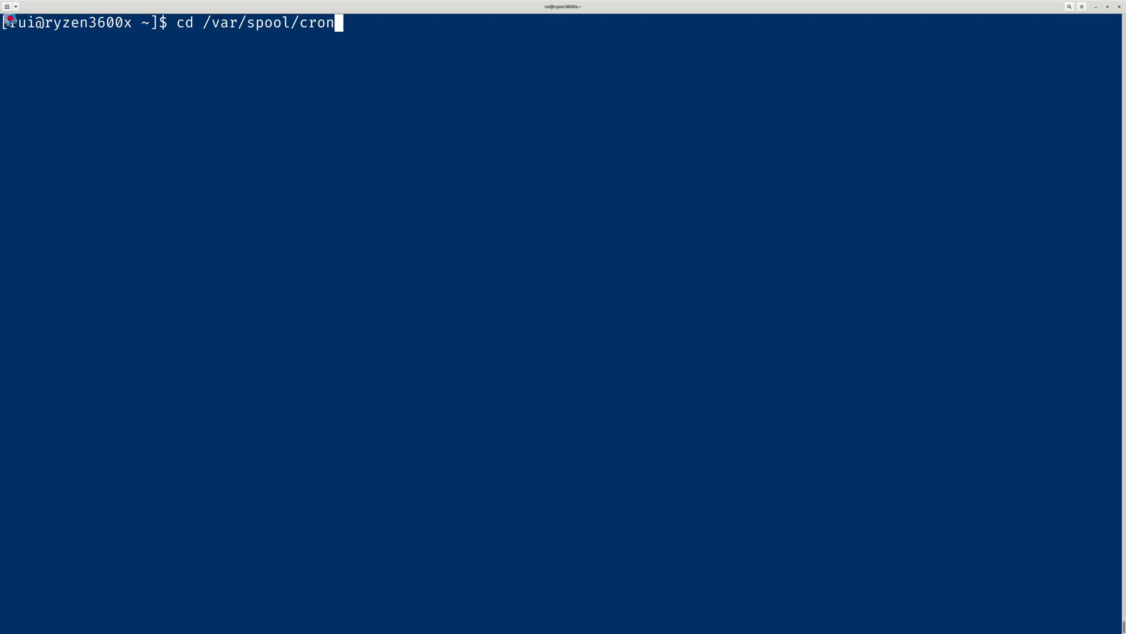
key("Return")
type("ls")
key("Return")
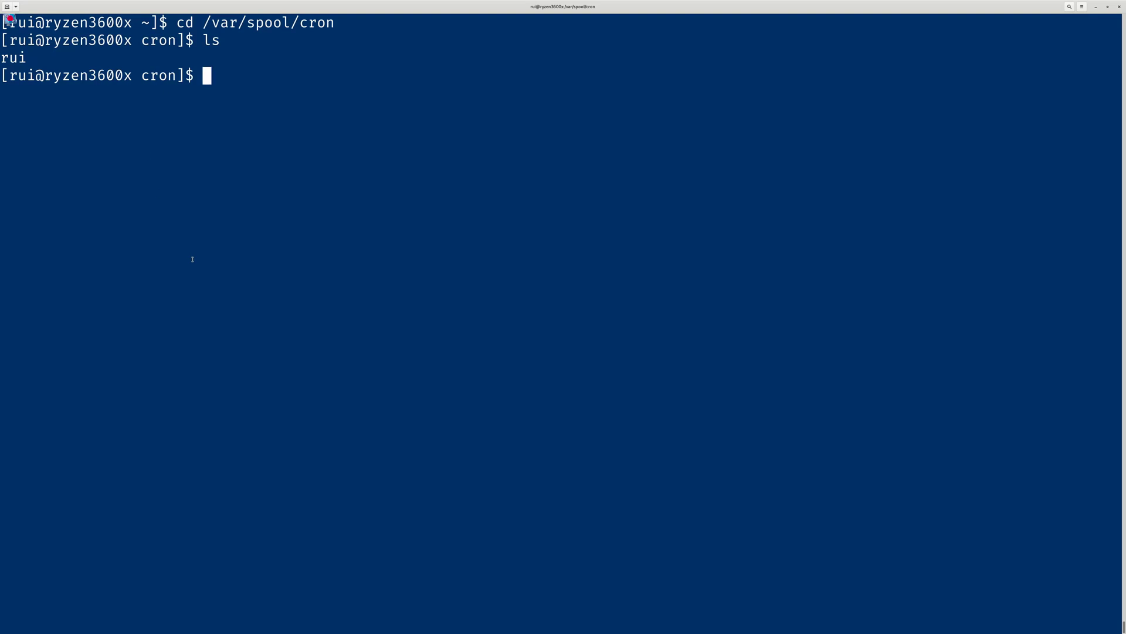
type("cd /etc")
key("Return")
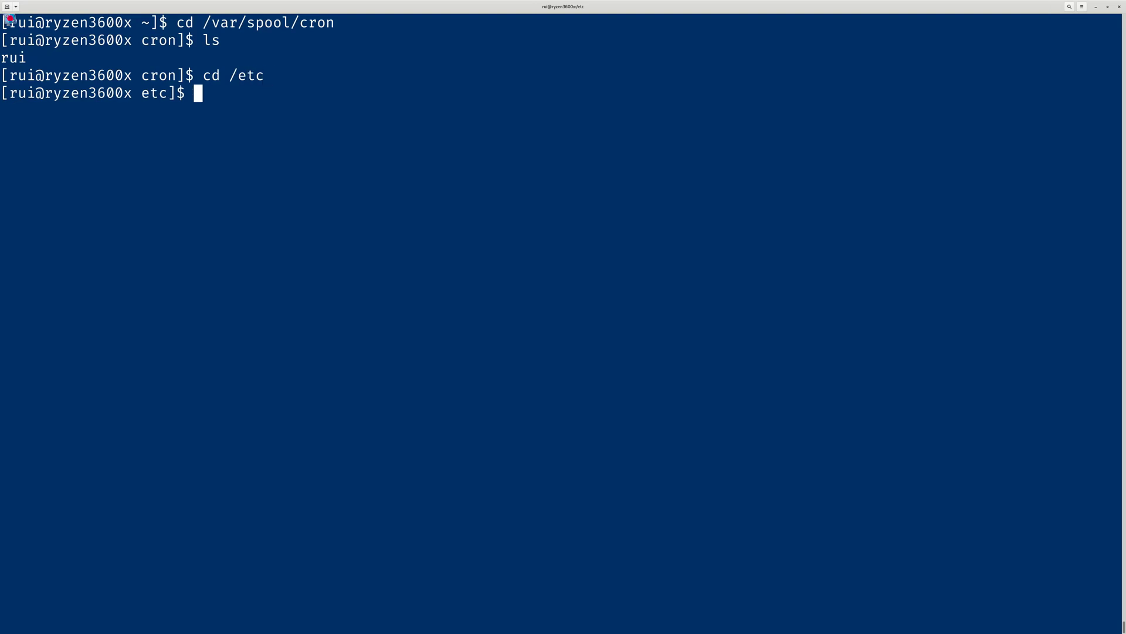
type("ls cron")
type("*")
key("Return")
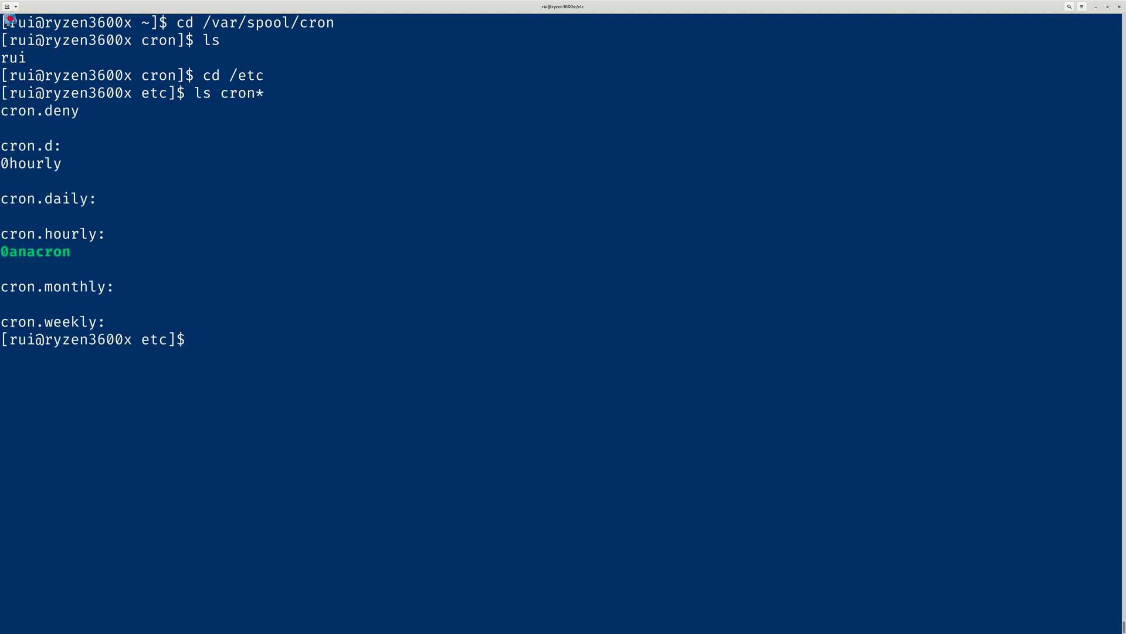